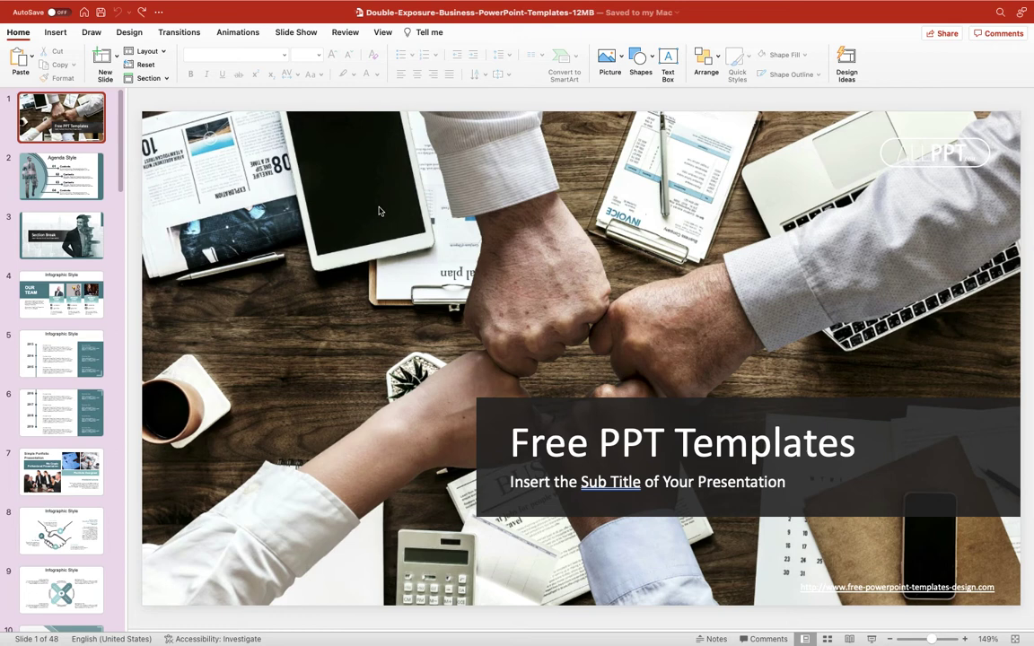
Browse slides 4 and 7, then move down to slide 36 with the city street photo
left_click(387, 202)
left_click(77, 304)
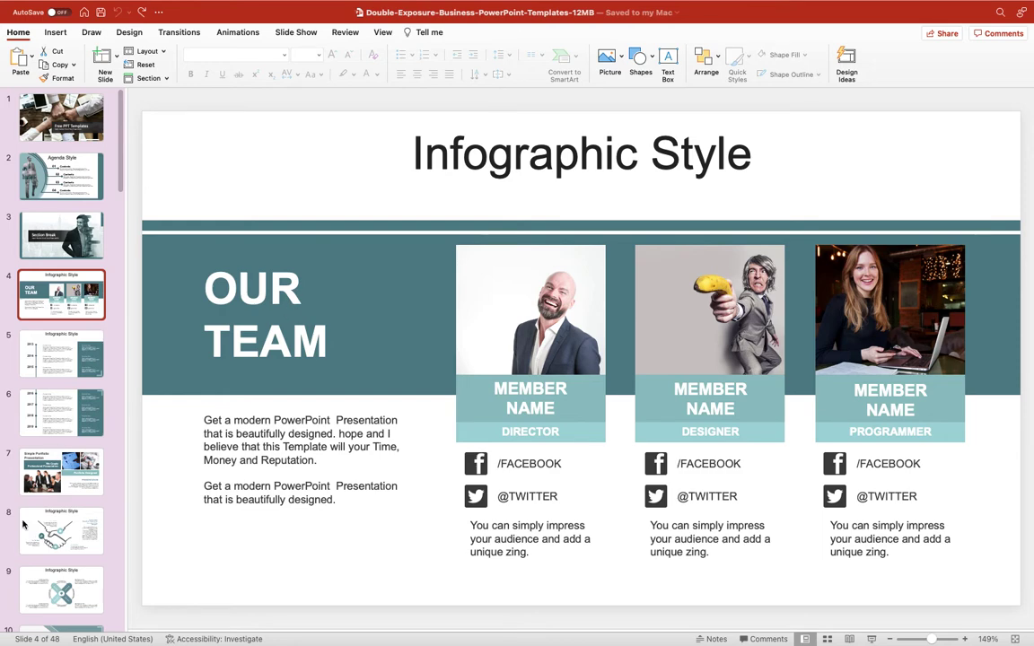
left_click(79, 492)
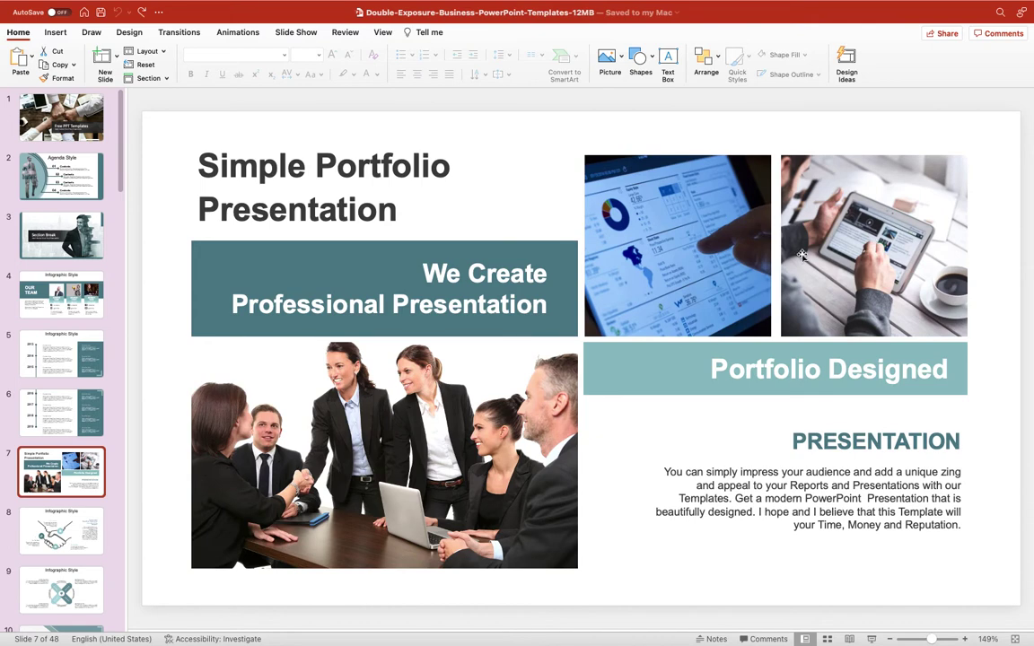
scroll(90, 361, "down", 10)
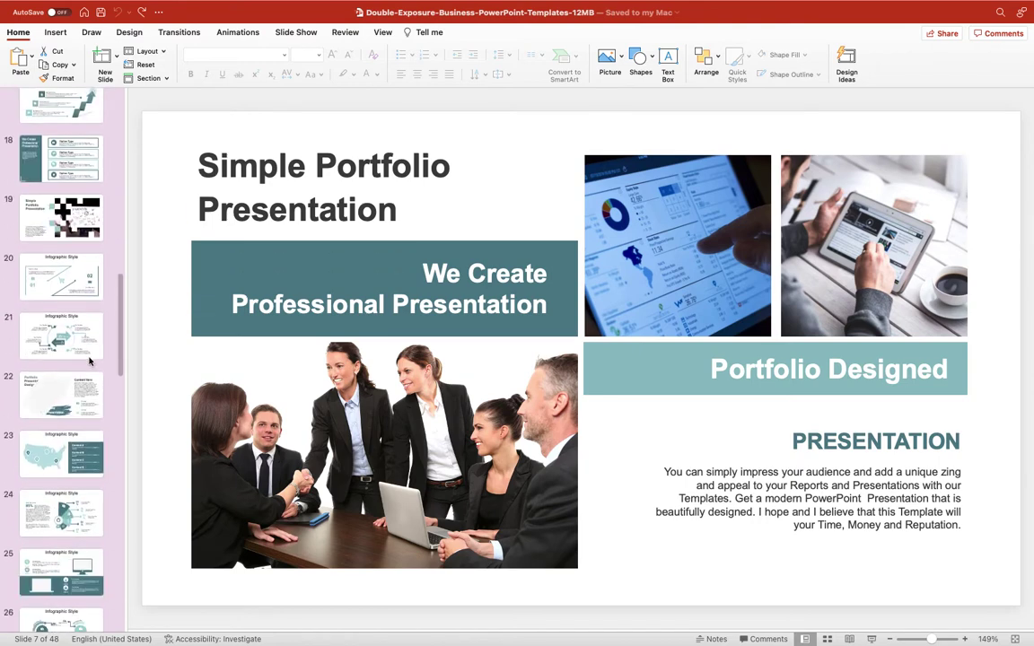
scroll(89, 360, "down", 15)
left_click(89, 361)
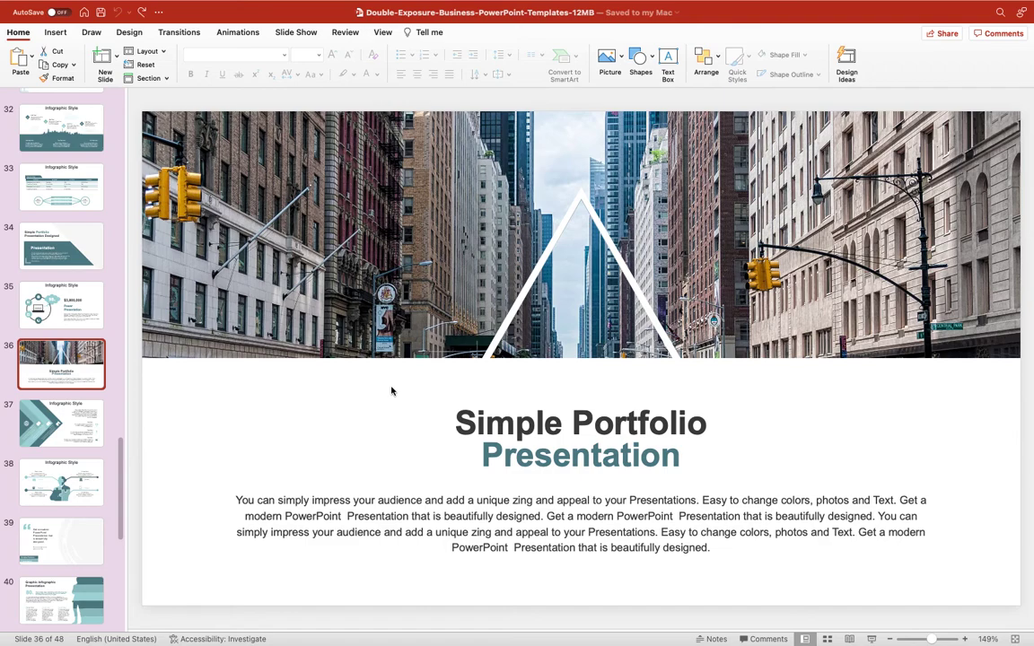
key("ctrl+Right")
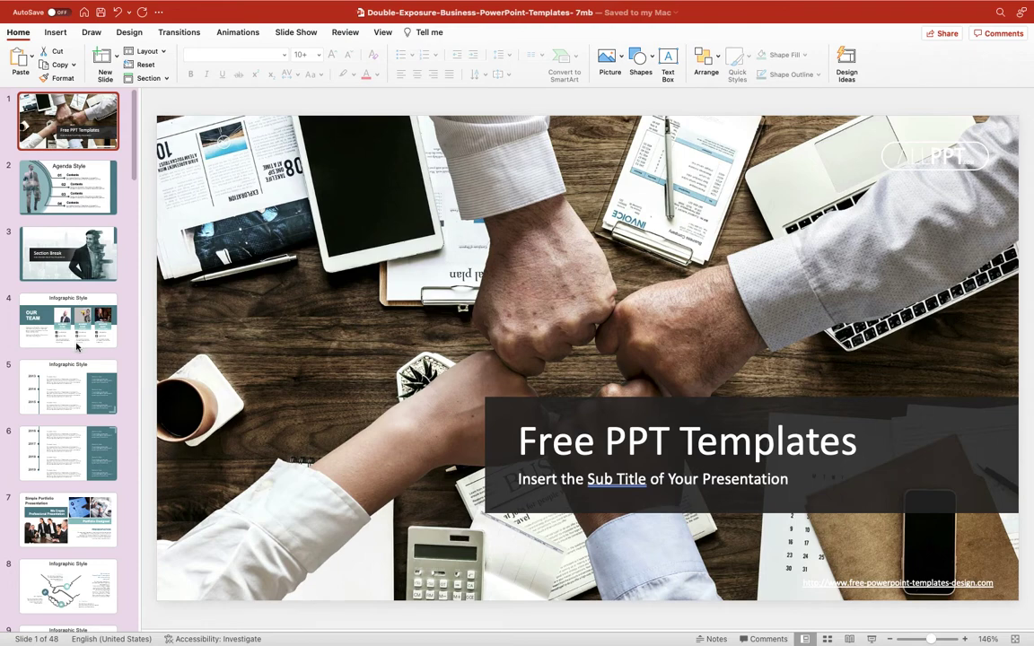
left_click(78, 299)
scroll(103, 449, "down", 1)
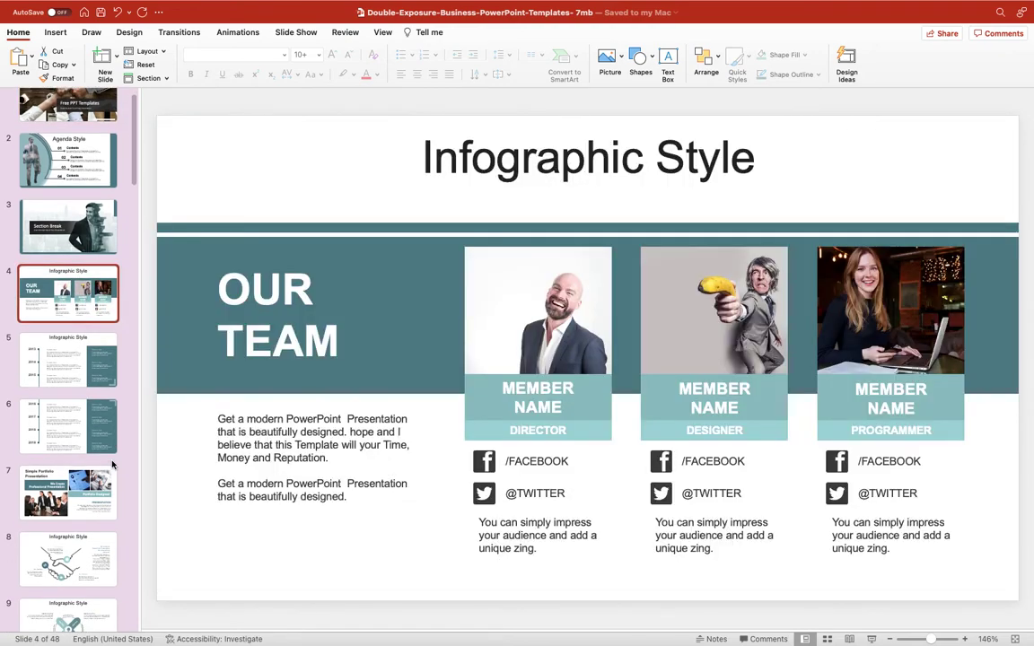
left_click(70, 462)
scroll(62, 431, "down", 2)
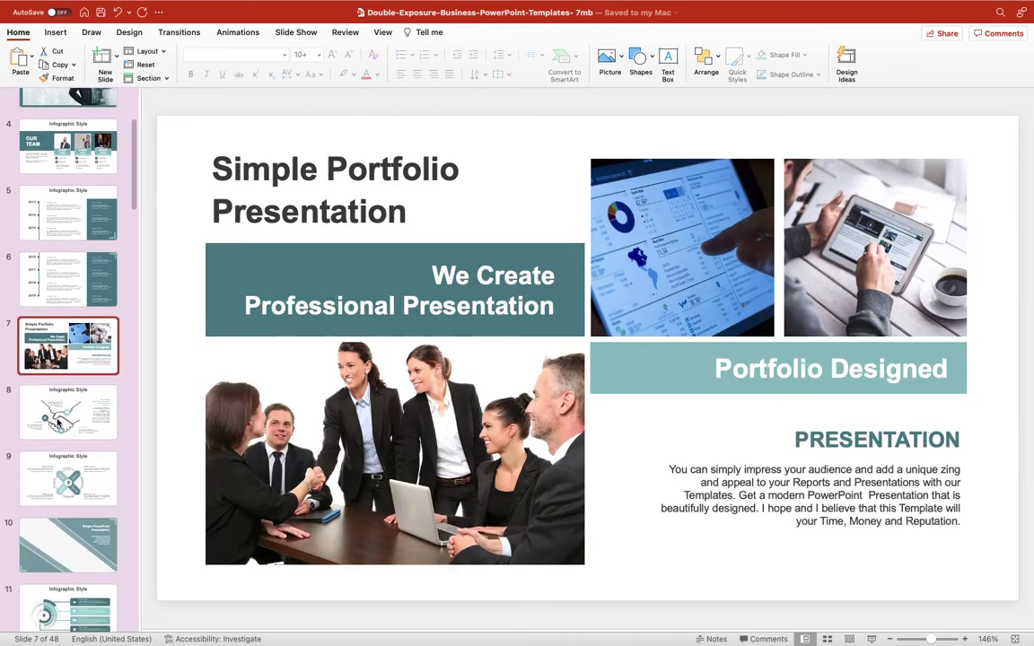
scroll(58, 420, "down", 20)
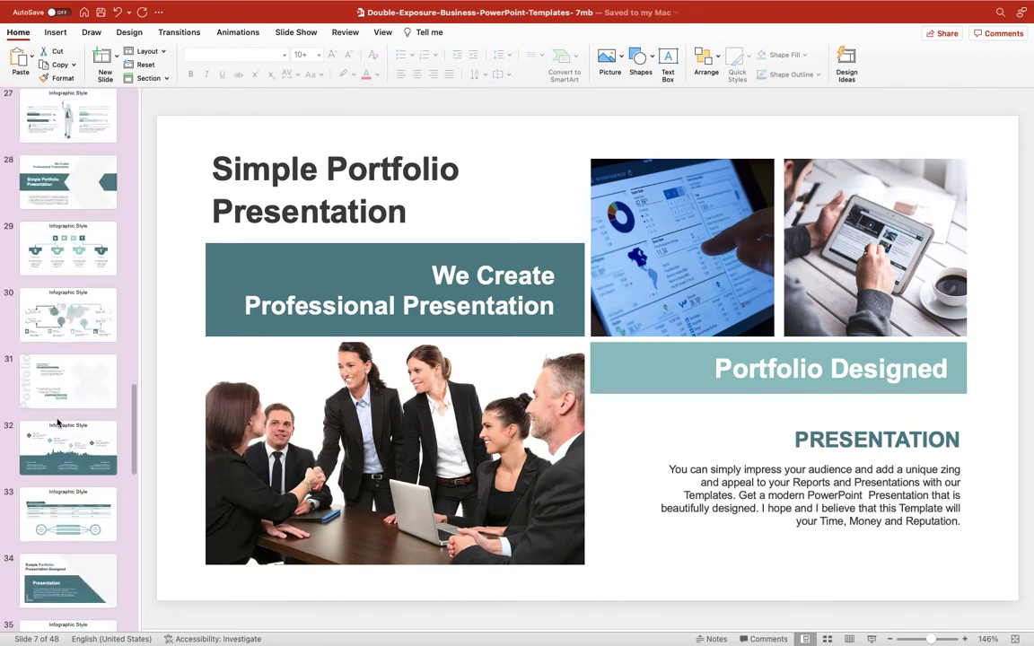
scroll(58, 422, "down", 5)
left_click(82, 285)
left_click(94, 337)
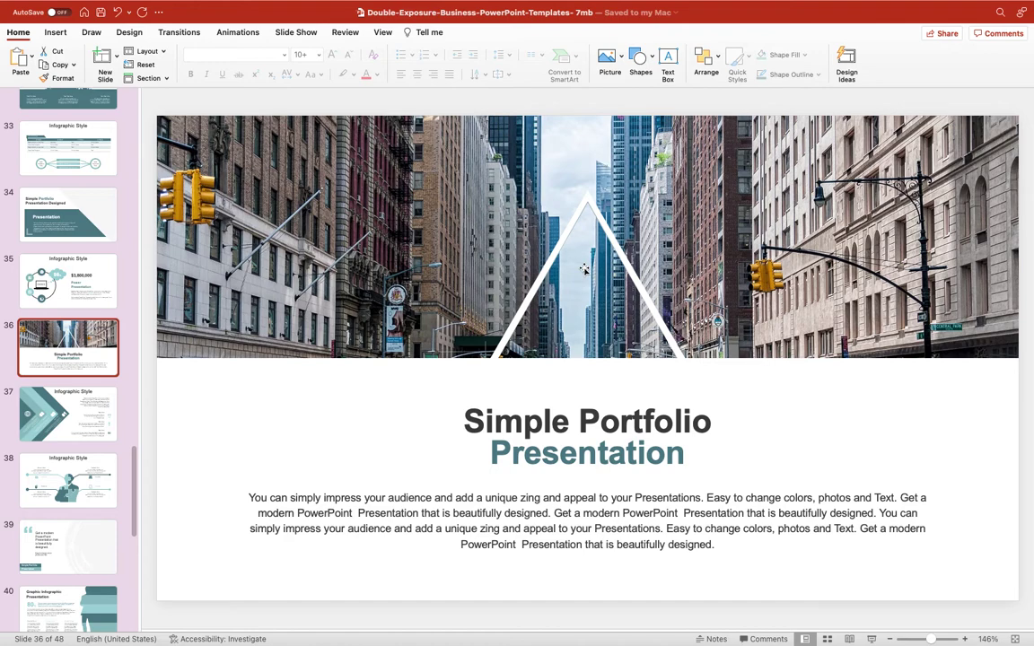
left_click(133, 503)
scroll(132, 503, "up", 20)
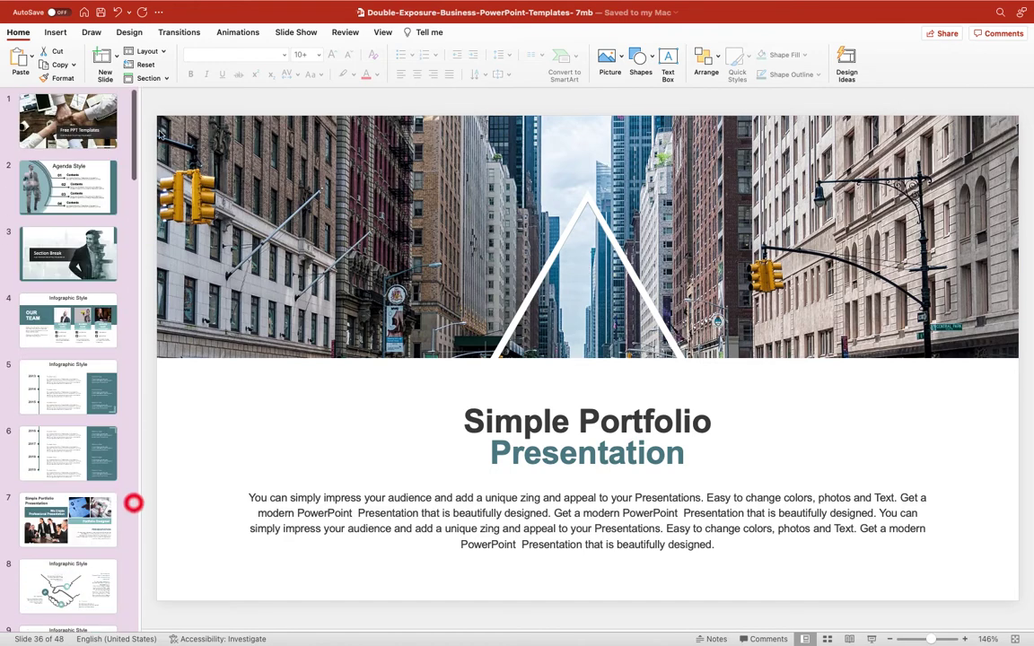
left_click(95, 131)
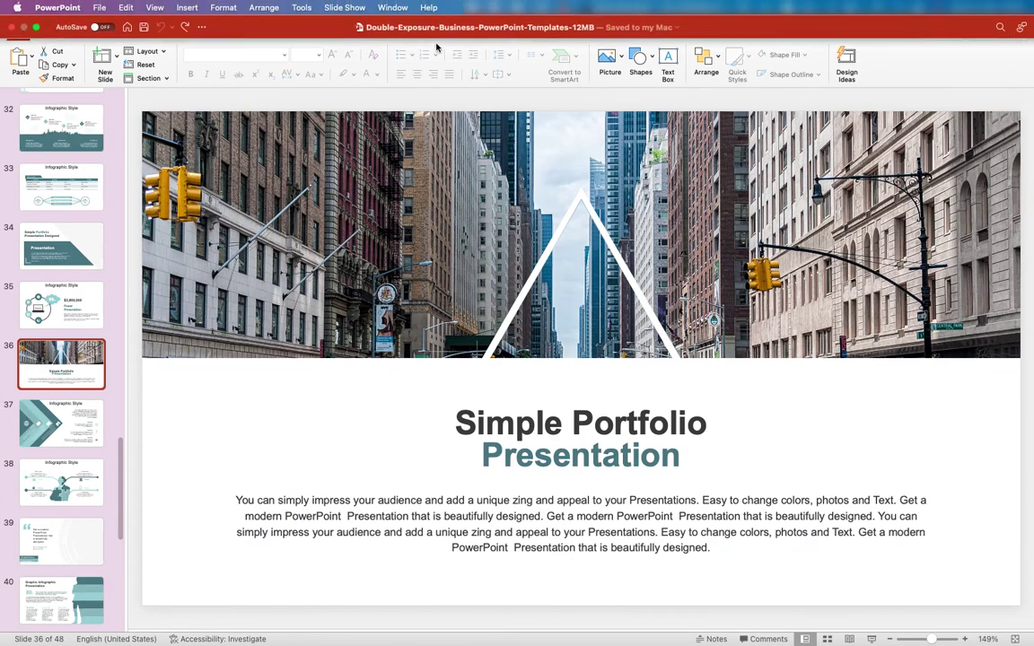
Return to slide 1 and check the file properties, noting the 12.8MB size
scroll(87, 220, "up", 20)
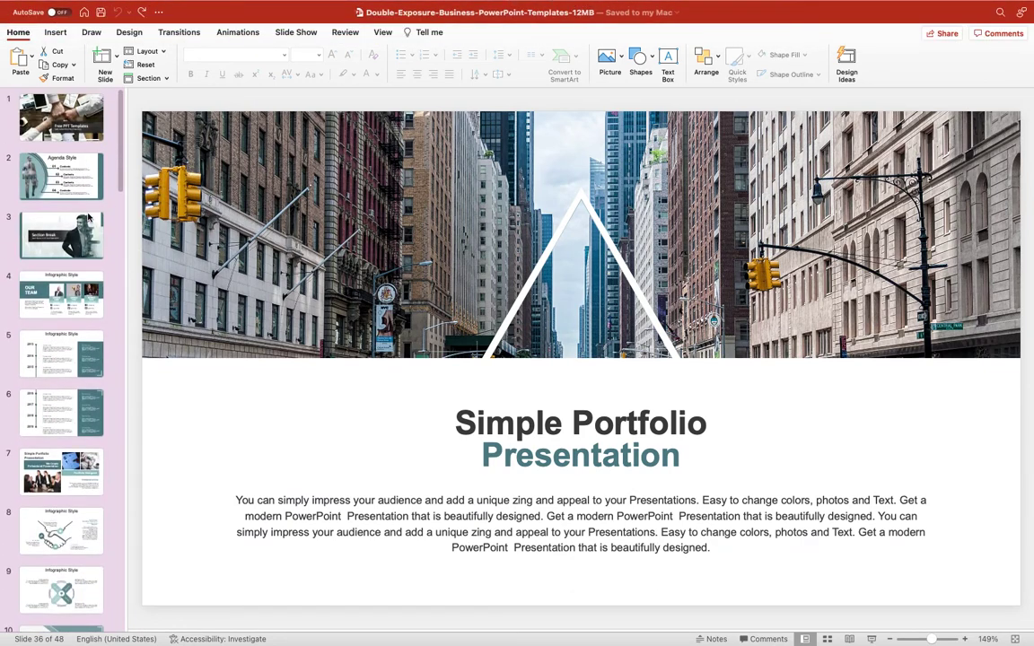
left_click(74, 134)
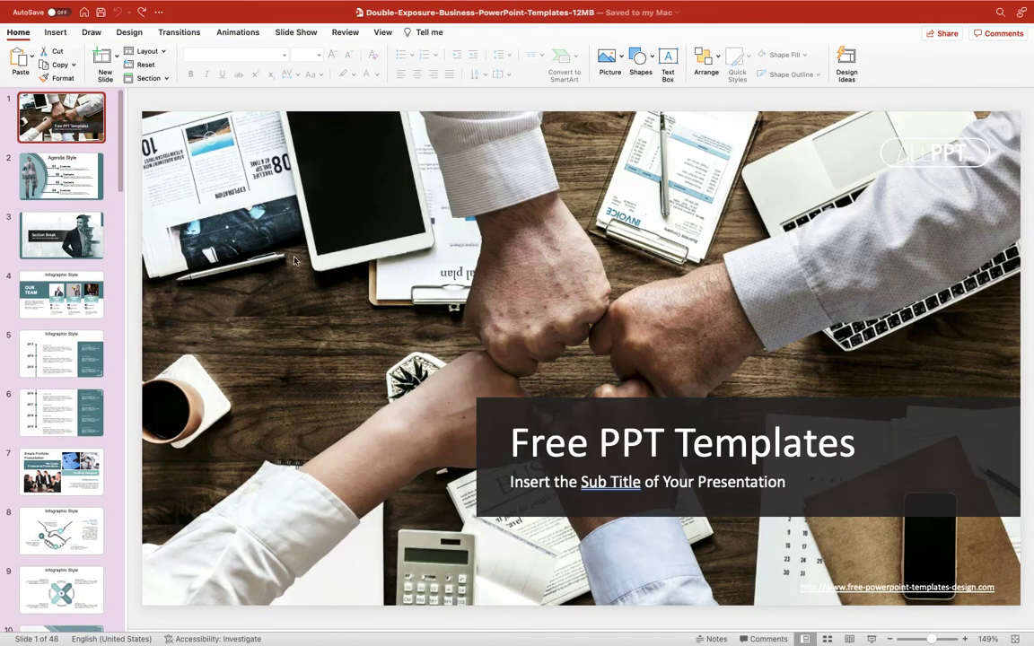
left_click(99, 8)
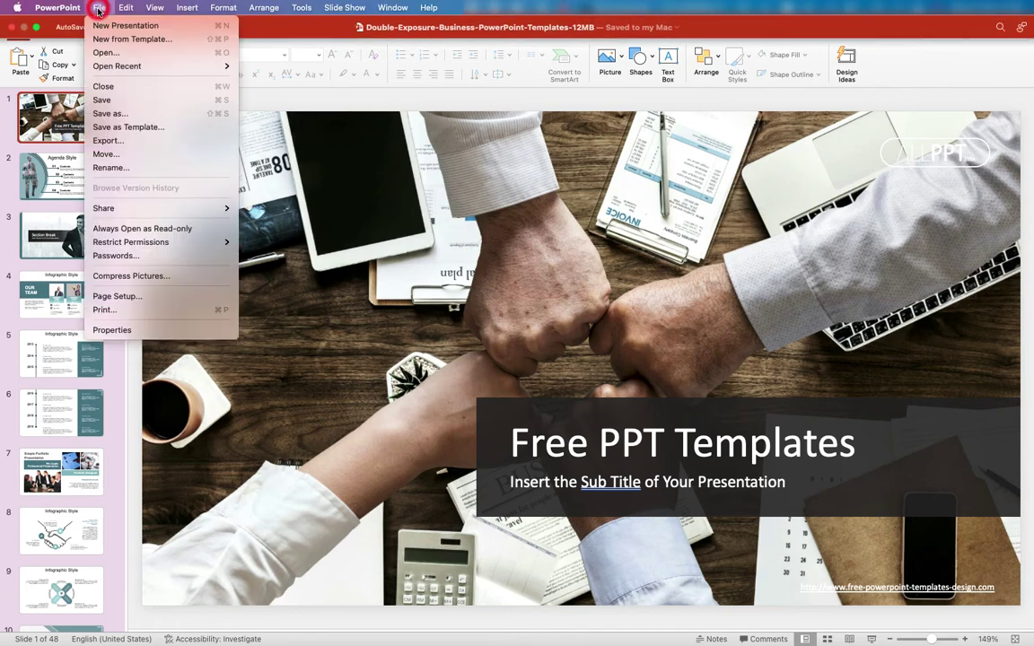
left_click(127, 330)
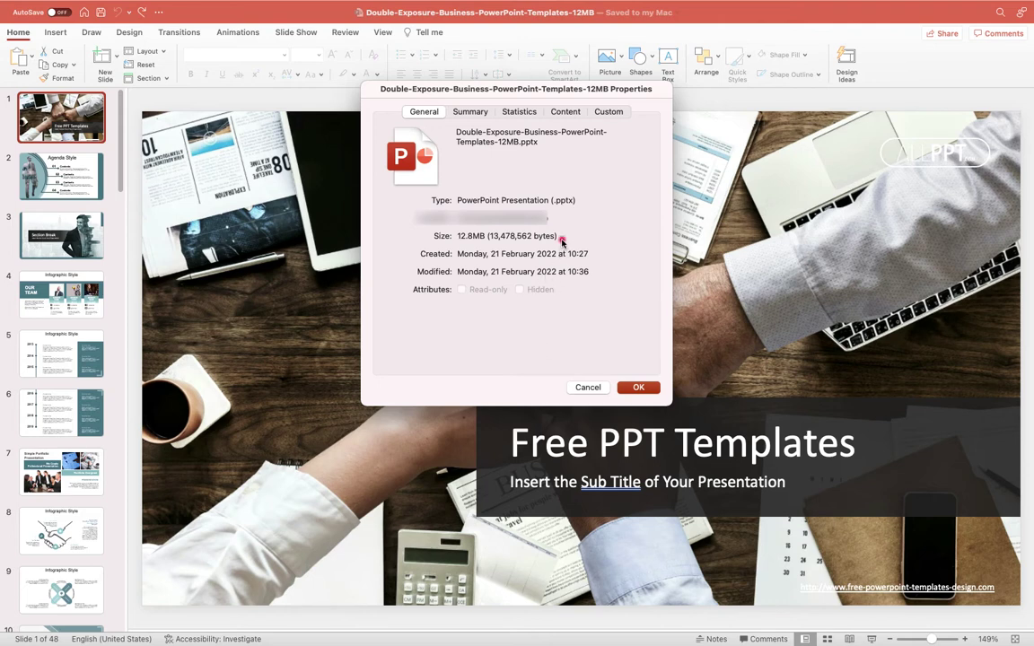
left_click_drag(459, 235, 487, 236)
left_click(460, 226)
left_click(591, 386)
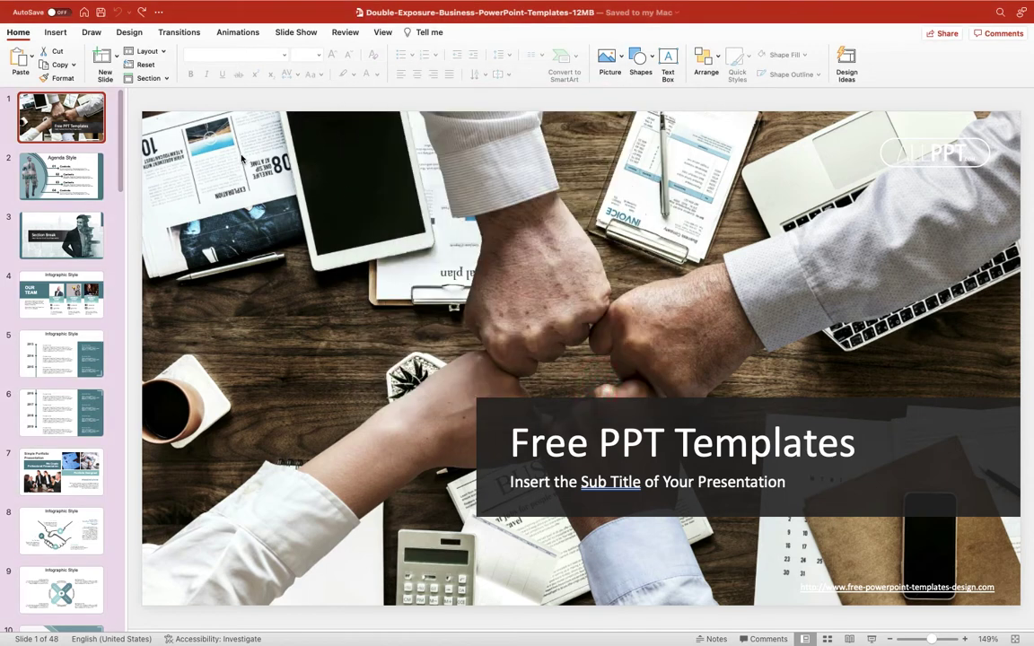
Open Compress Pictures and set picture quality to High Fidelity (Maximum ppi)
left_click(101, 8)
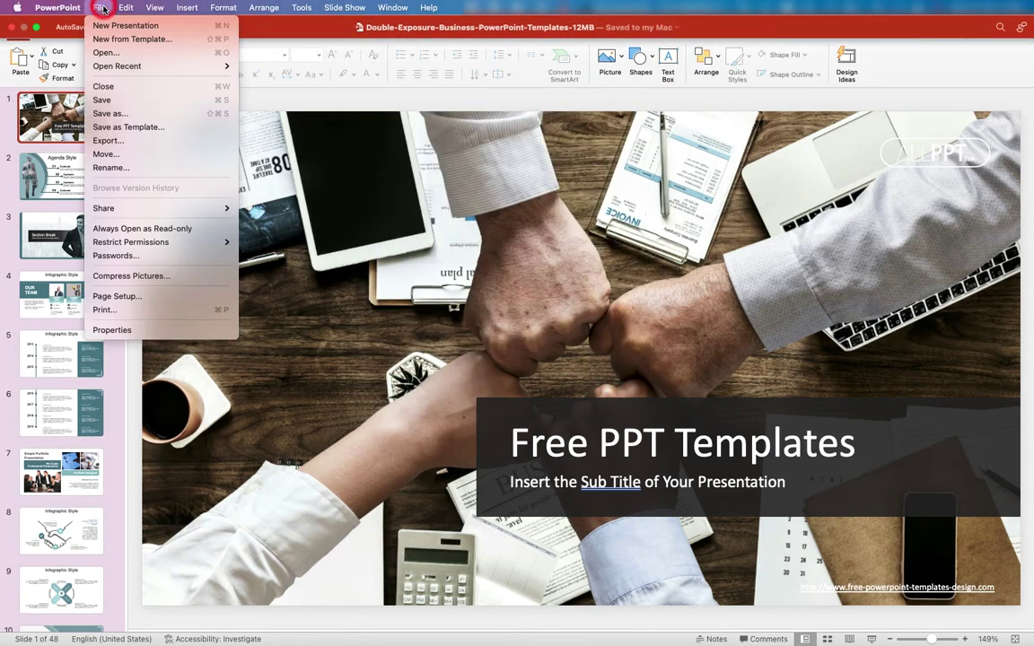
left_click(193, 276)
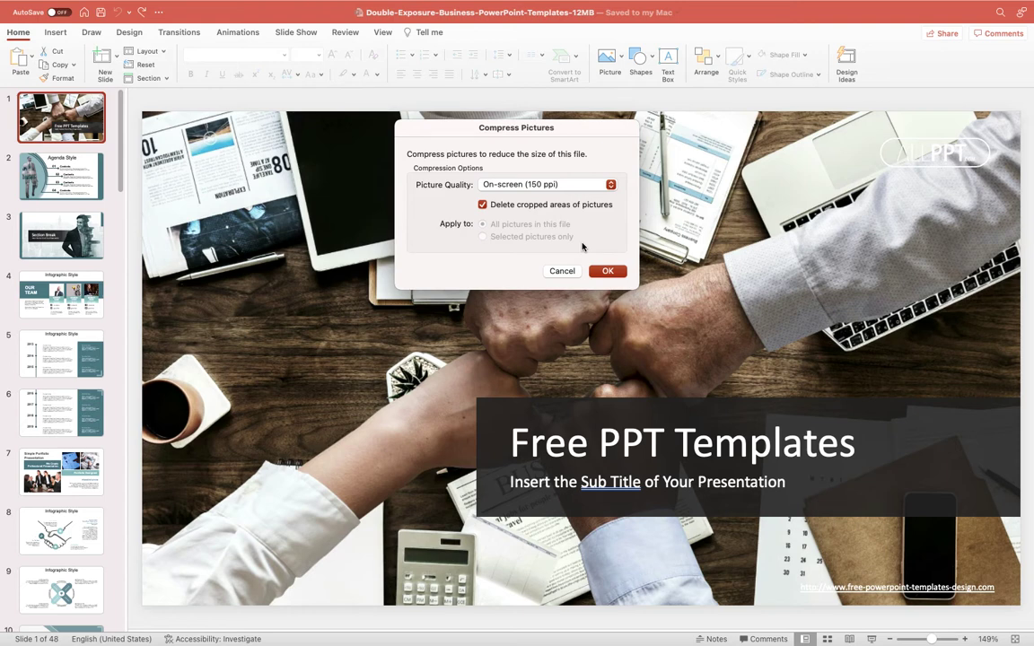
left_click(588, 185)
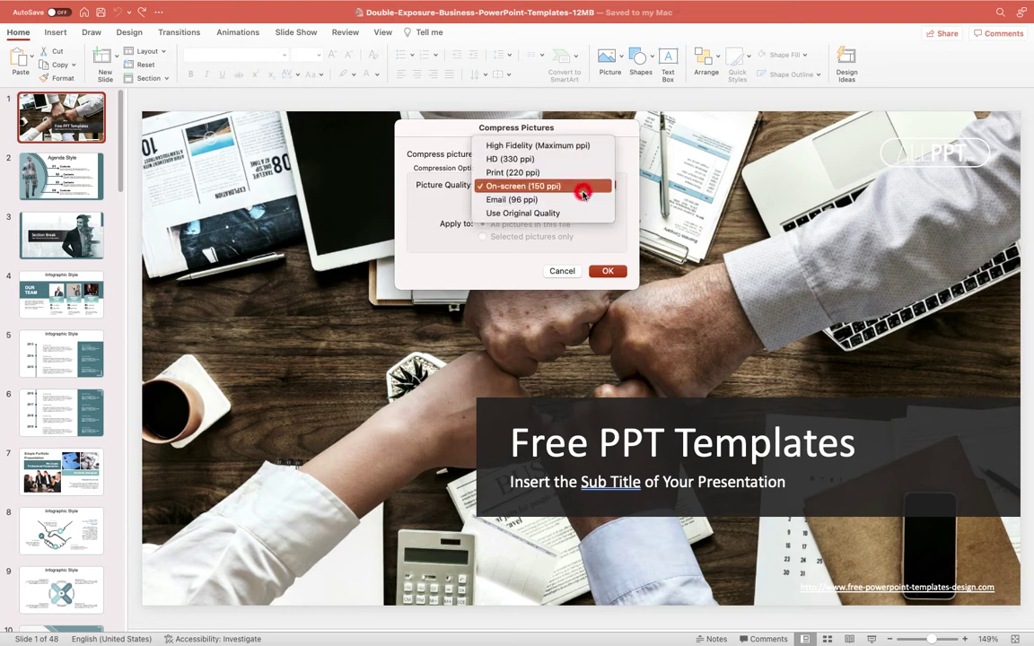
left_click(565, 140)
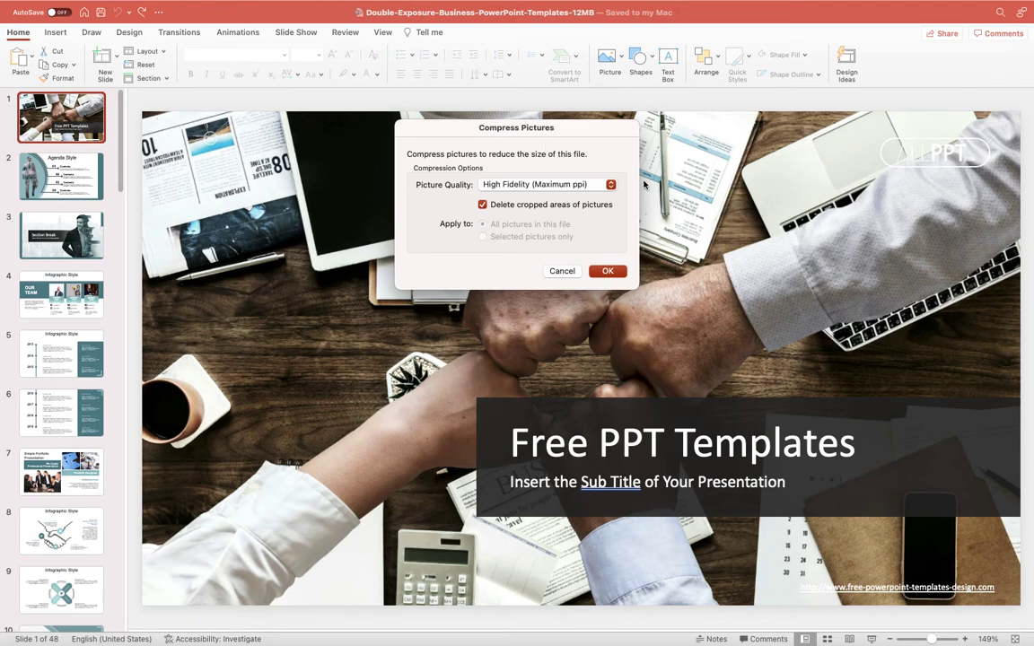
left_click(595, 183)
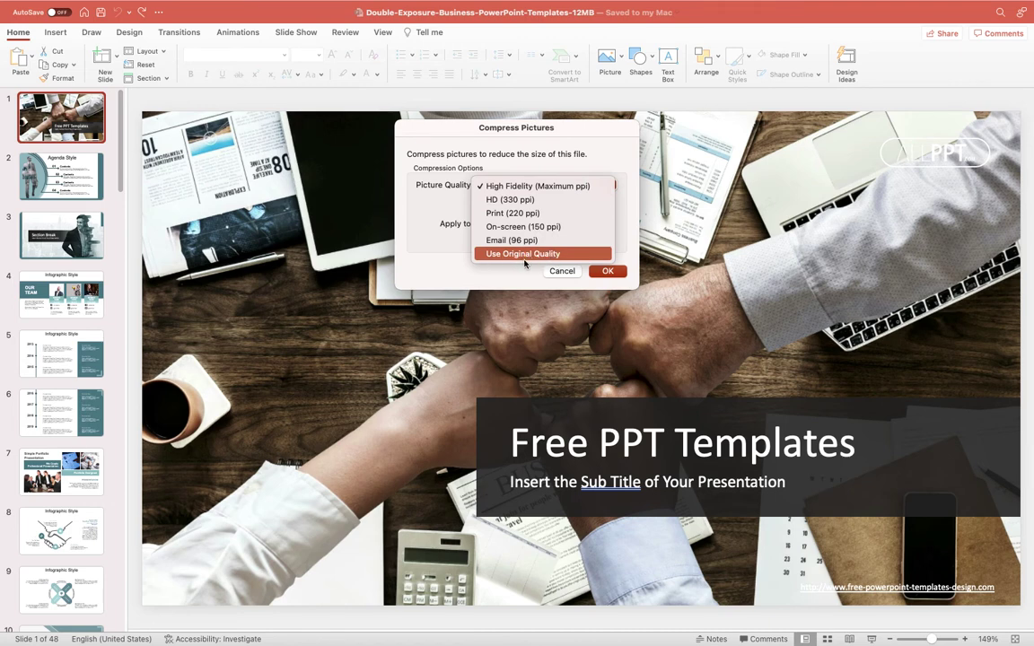
Change picture quality to Print (220 ppi), then to On-screen (150 ppi)
left_click(492, 120)
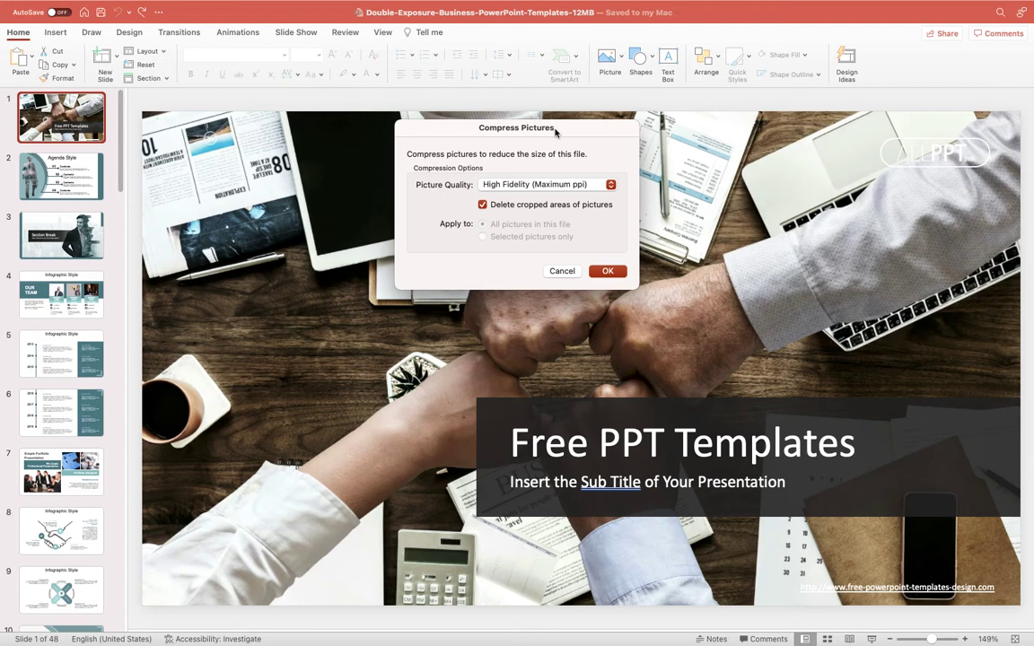
left_click(560, 184)
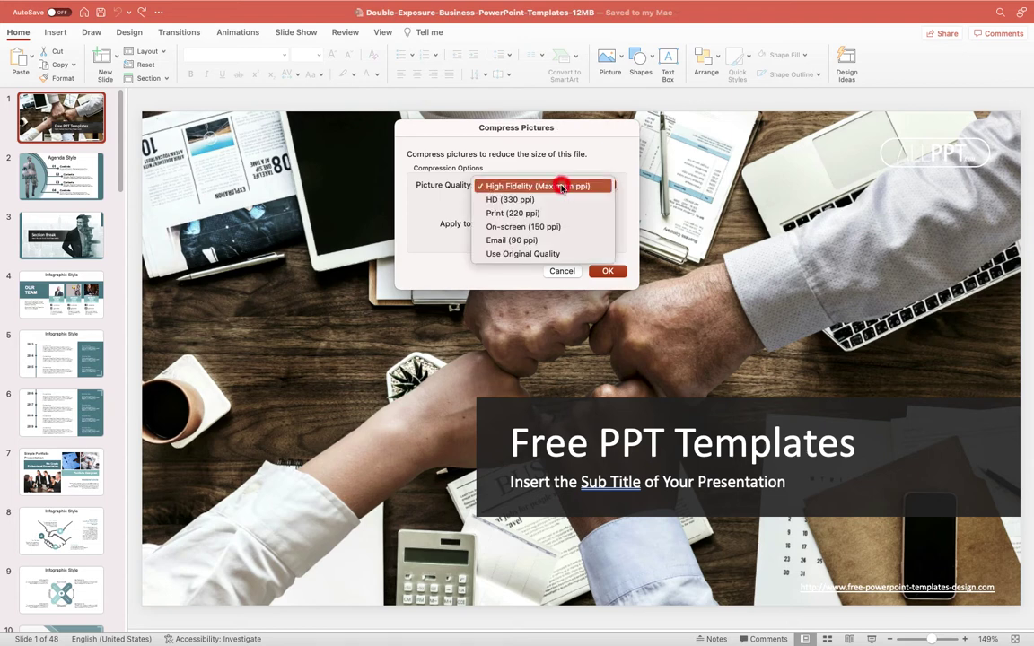
left_click(519, 213)
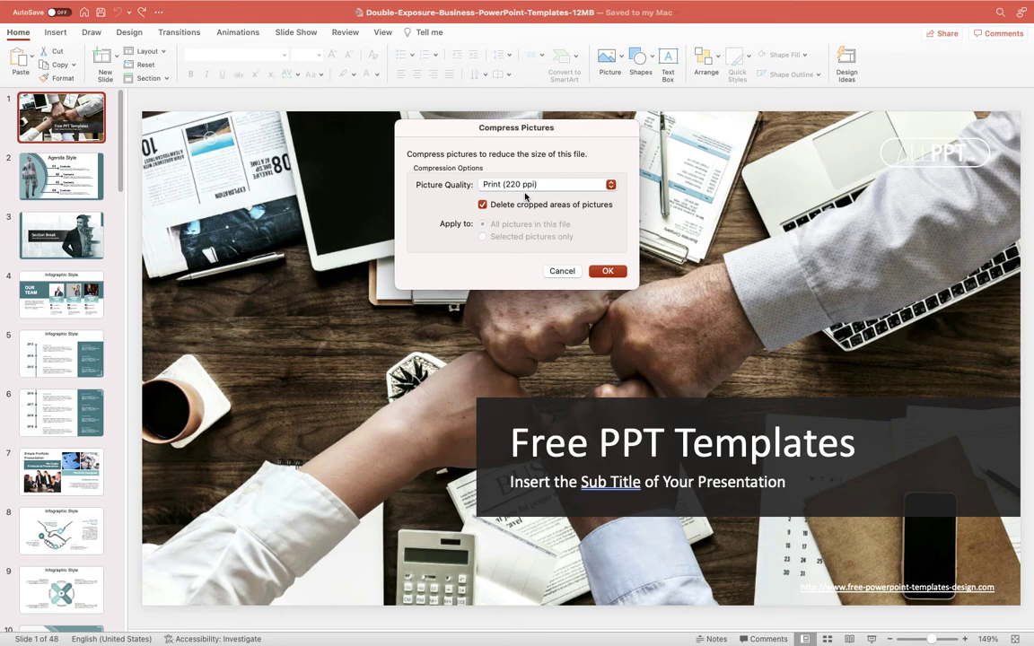
left_click(525, 188)
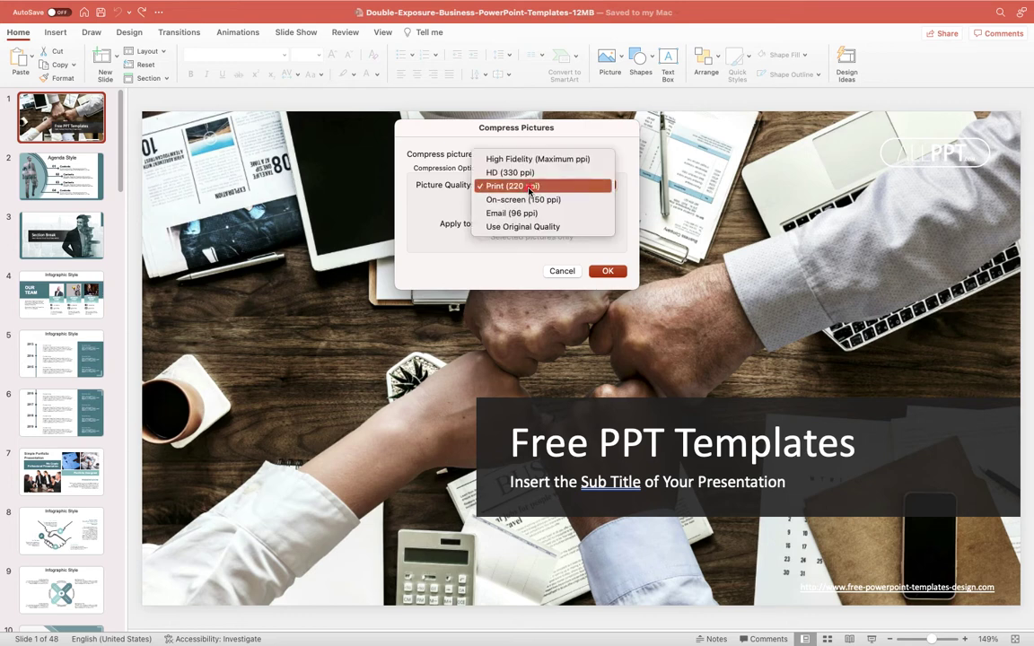
left_click(563, 200)
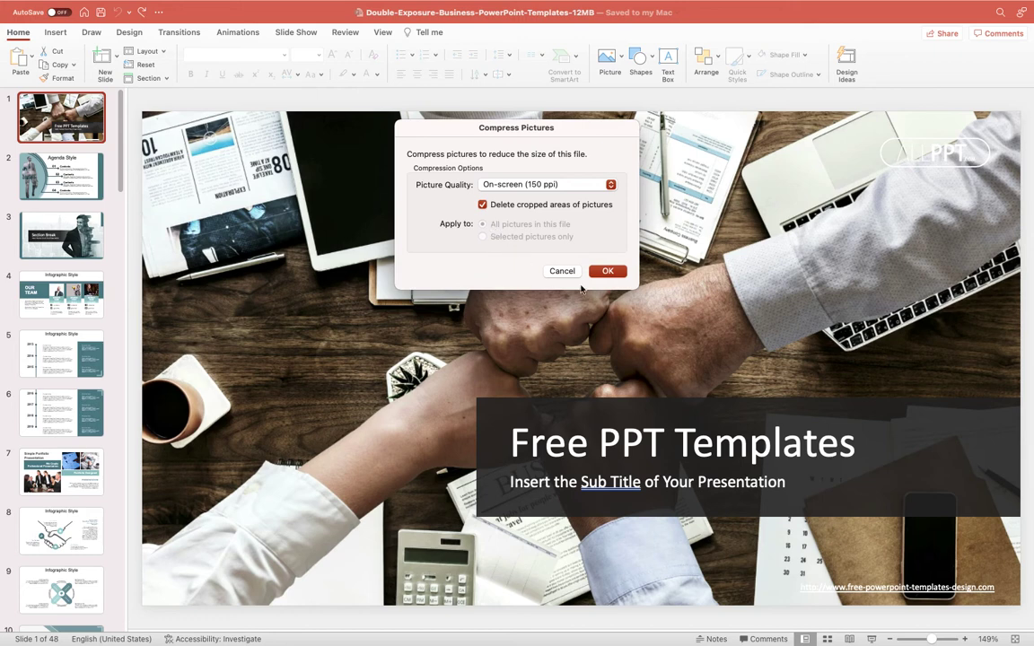
Compress all pictures at 150 ppi and review the file properties
left_click(608, 271)
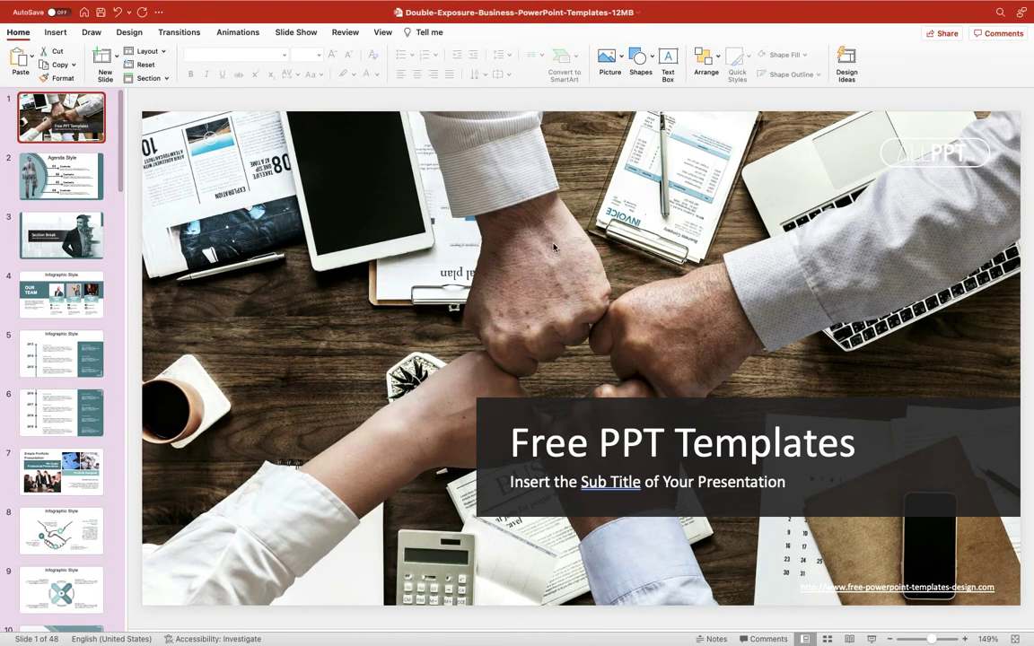
left_click(106, 9)
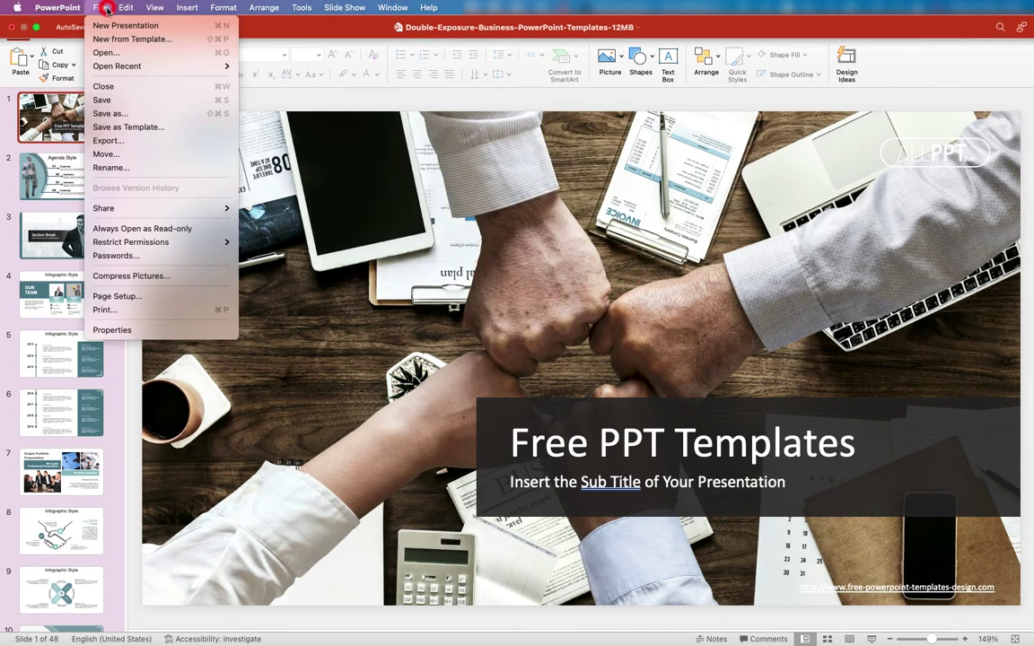
left_click(128, 330)
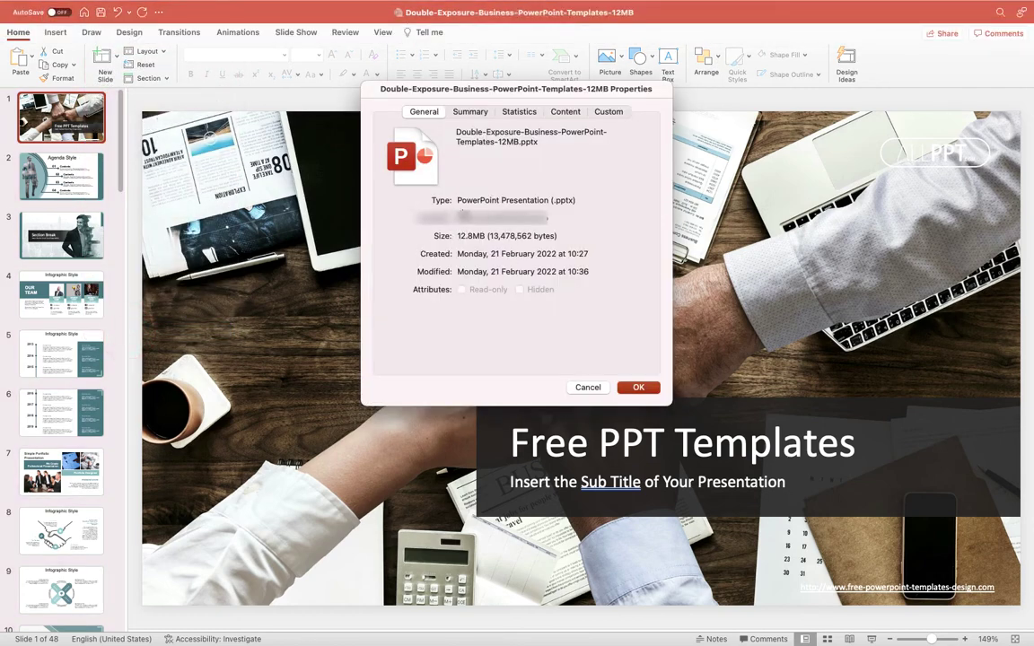
left_click(632, 387)
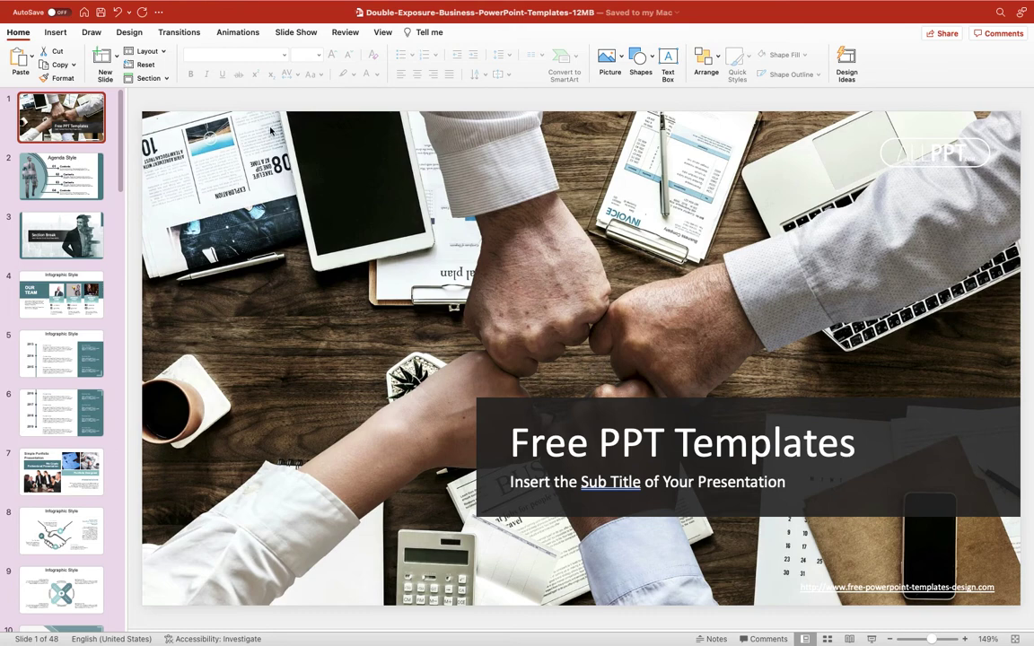
Recheck the file properties to confirm the size dropped to 6.98 MB
left_click(99, 8)
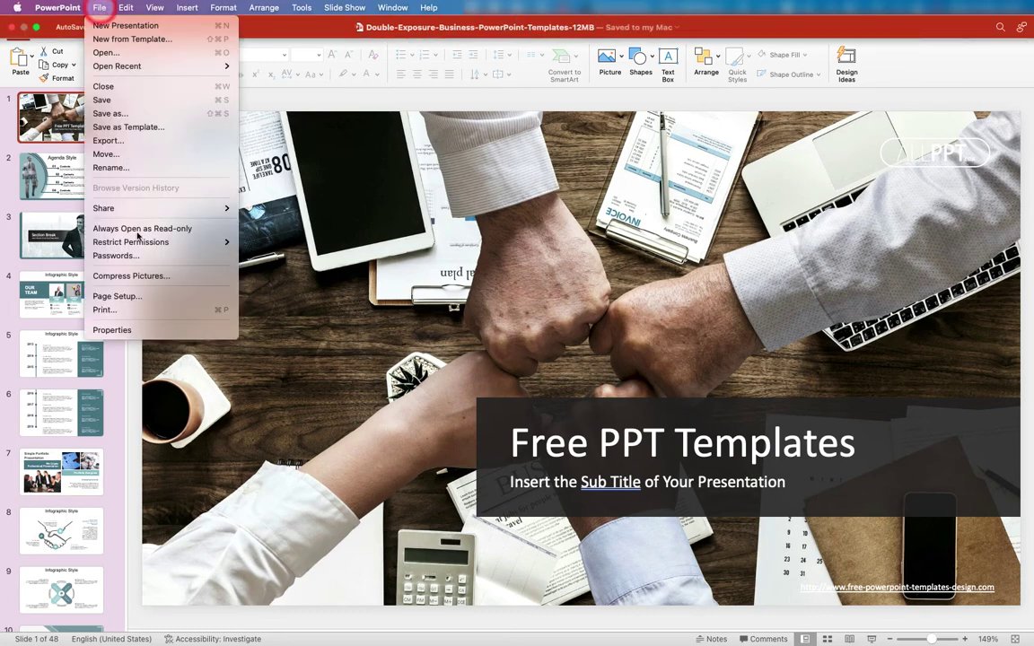
left_click(147, 329)
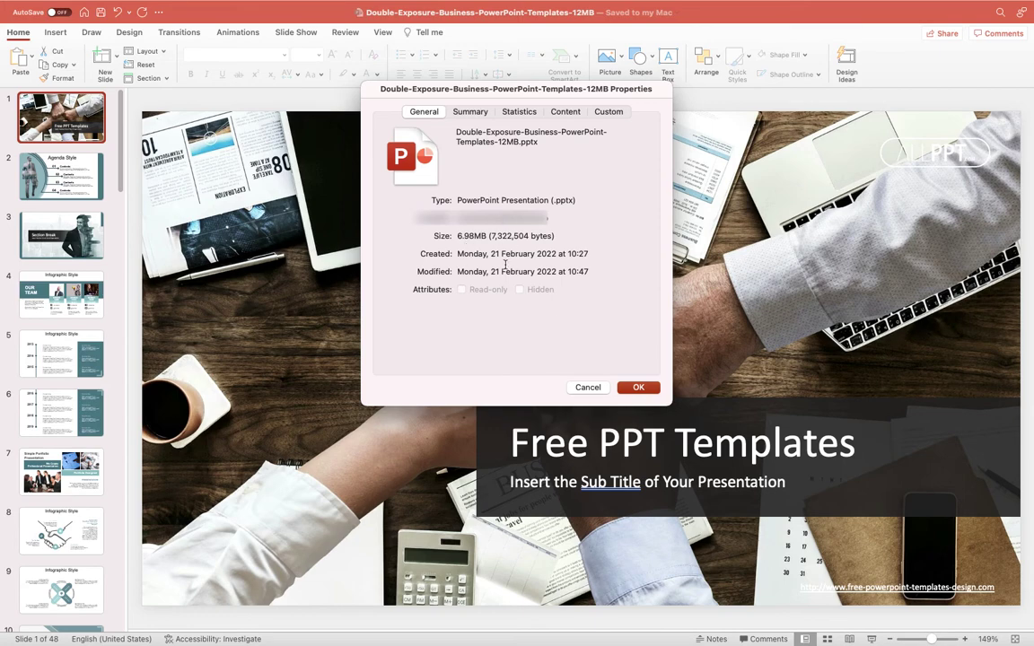
left_click(589, 386)
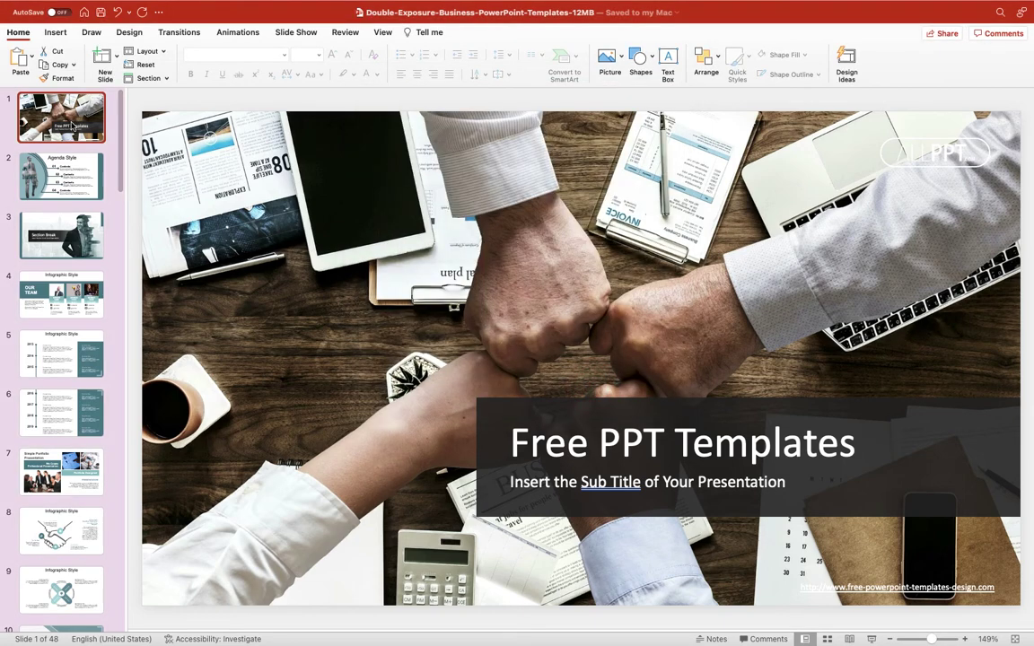
Step through the slides, inspecting slide 36's compressed pictures, and return to slide 7
key("Down")
key("Down")
key("Down")
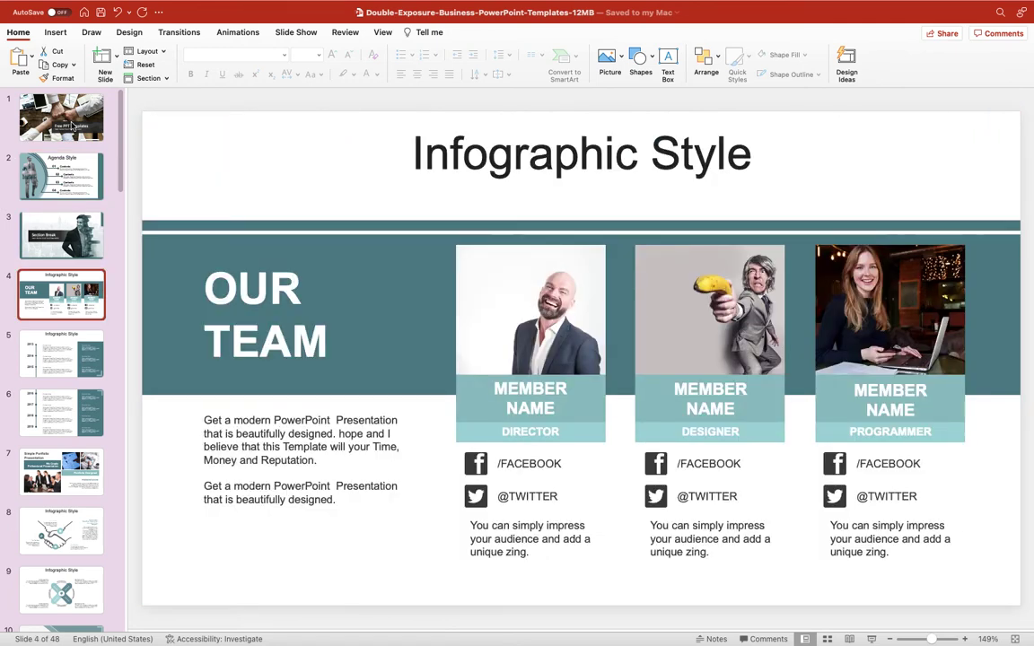
key("Down")
key("Down")
key("Down")
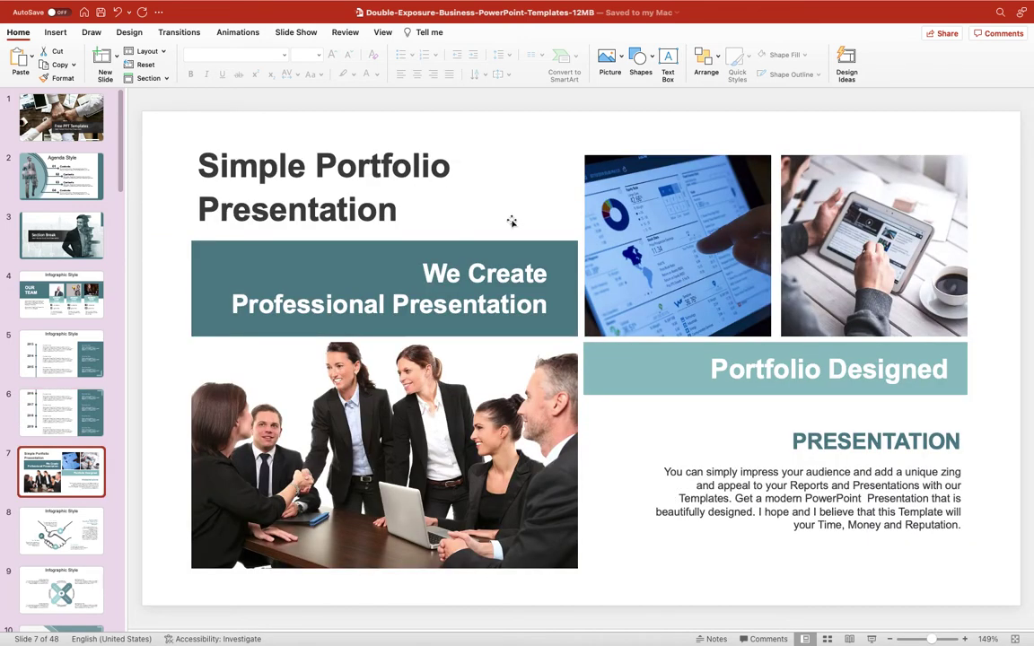
scroll(64, 377, "down", 10)
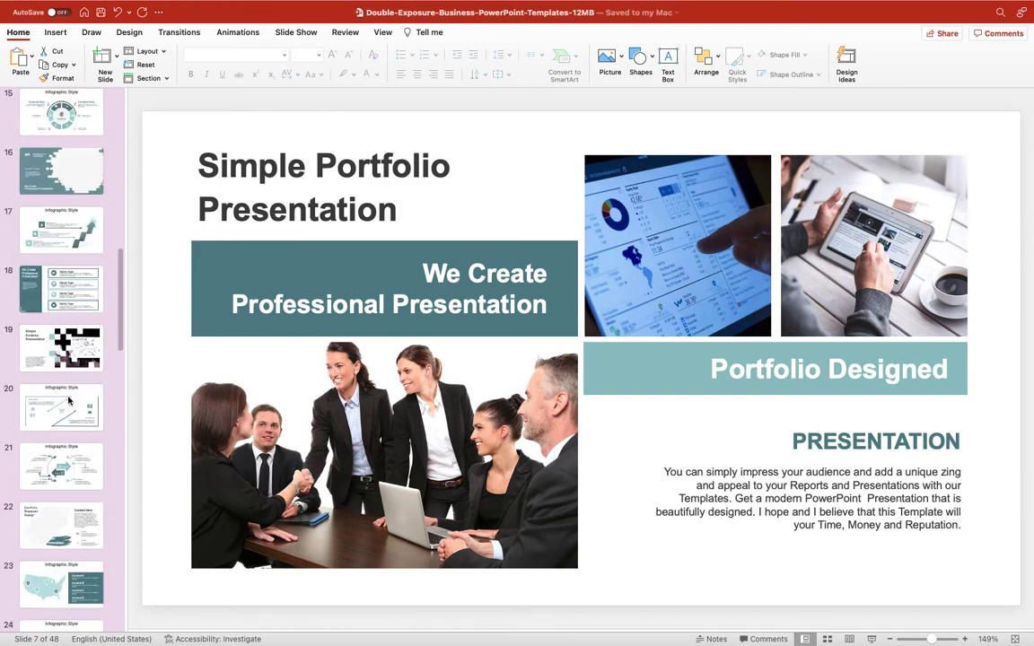
scroll(70, 400, "down", 12)
left_click(61, 381)
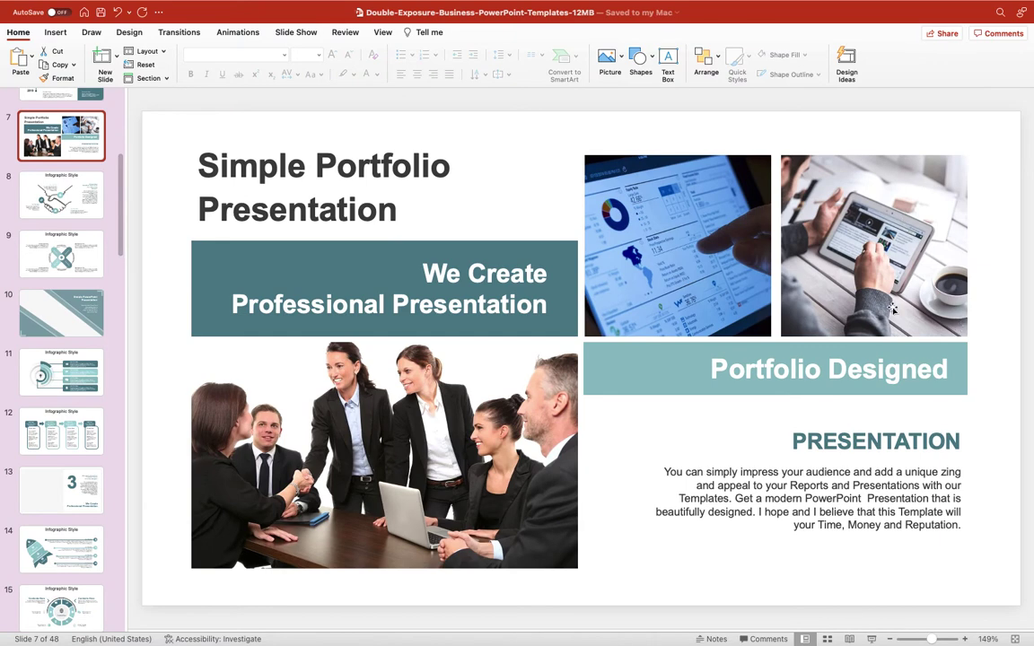
scroll(118, 197, "up", 1)
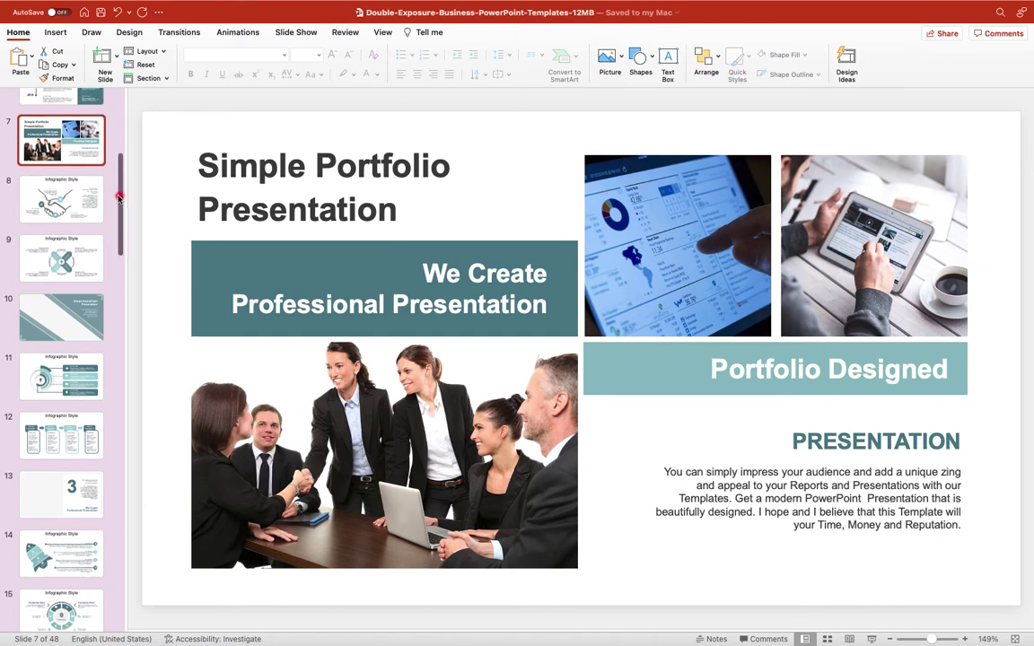
scroll(118, 196, "up", 8)
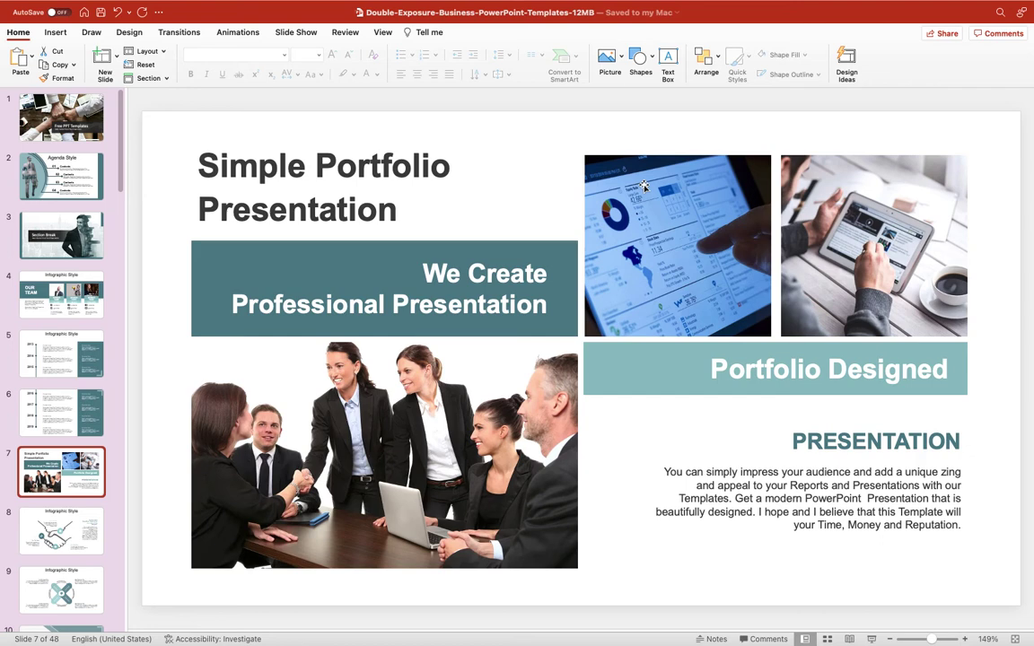
Undo the 150 ppi picture compression from the Edit menu
left_click(507, 137)
mouse_move(157, 3)
left_click(126, 8)
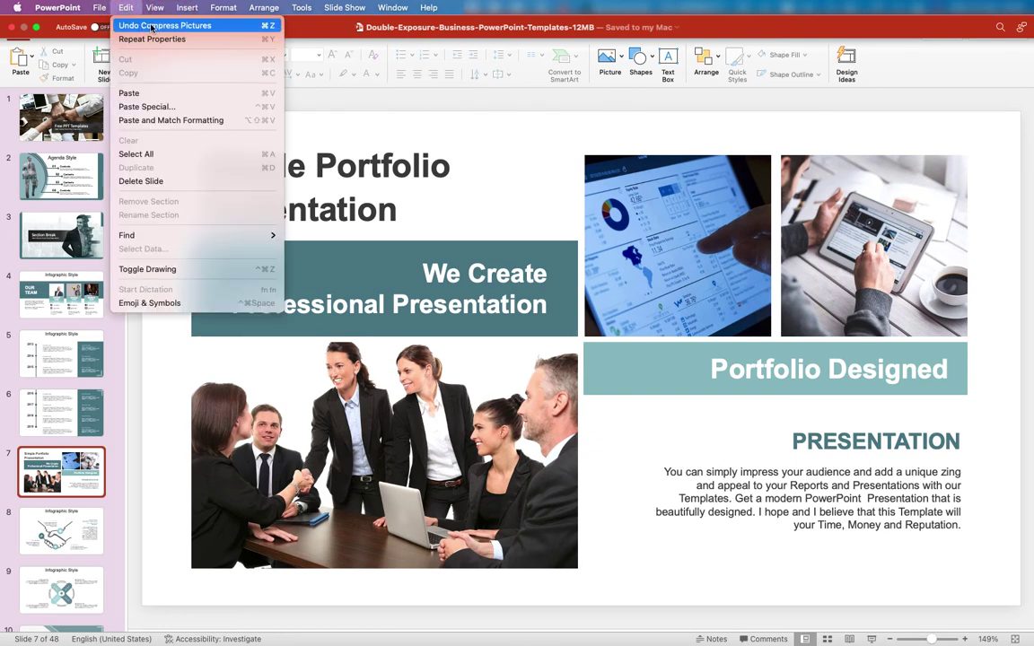
left_click(151, 26)
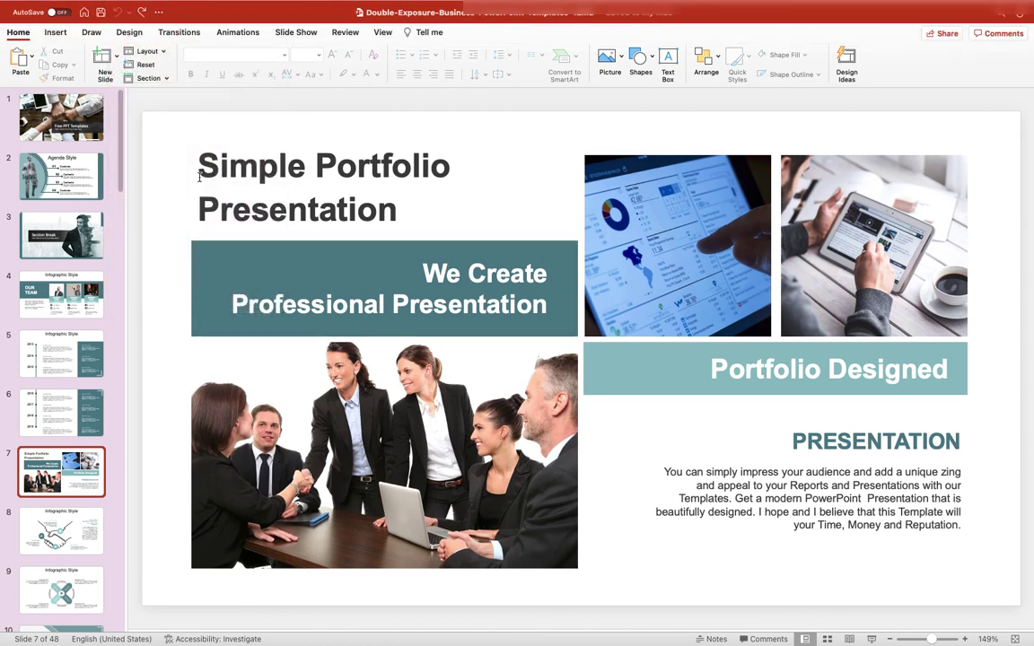
Recompress all pictures at Print (220 ppi) picture quality
left_click(99, 7)
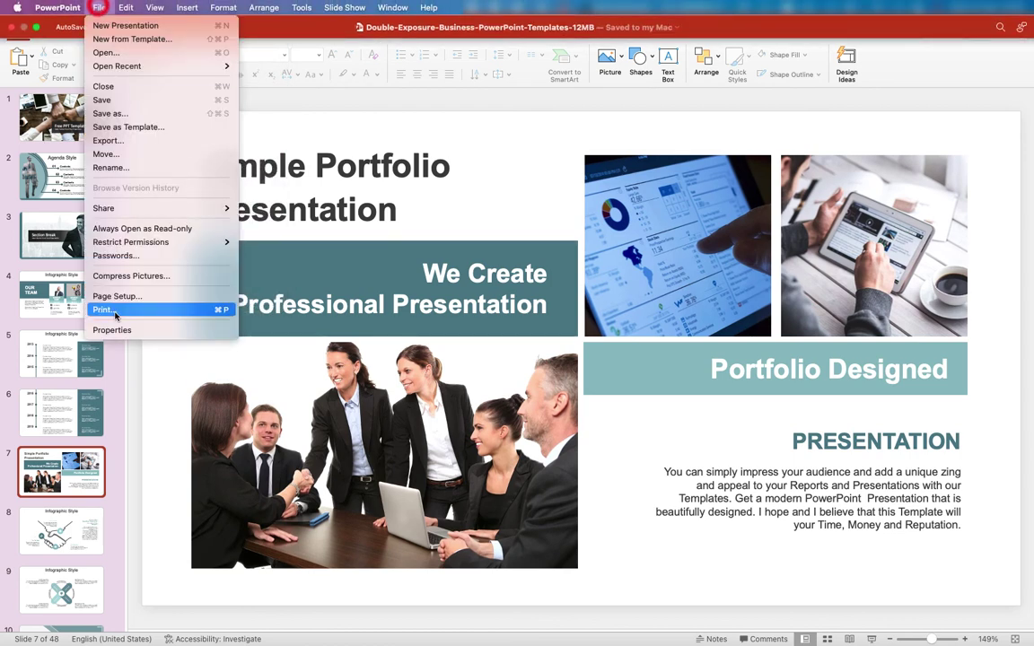
left_click(131, 275)
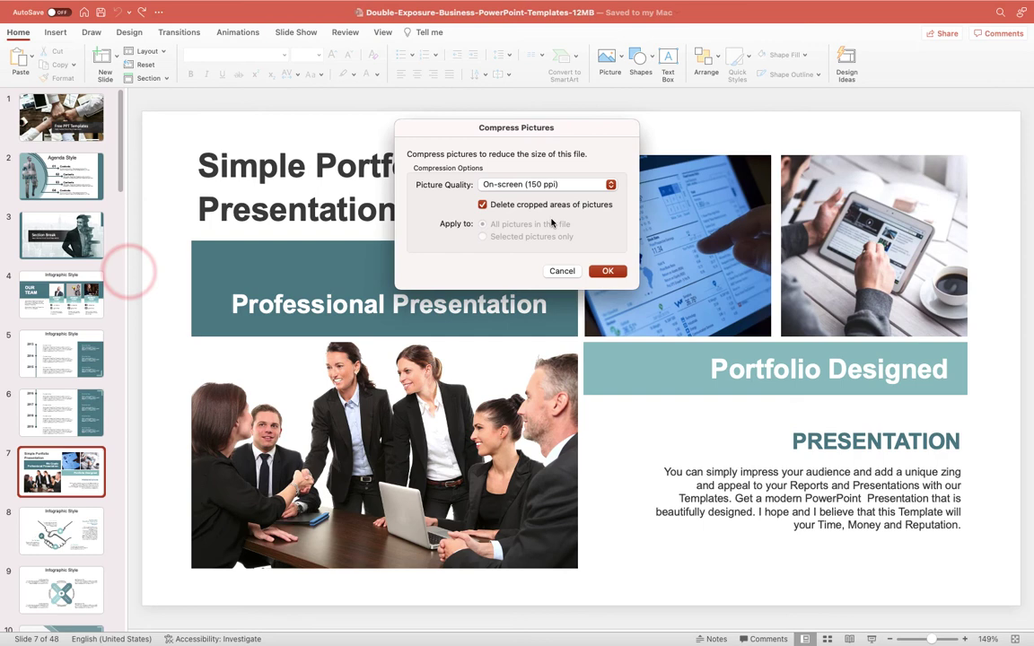
left_click(538, 186)
left_click(535, 173)
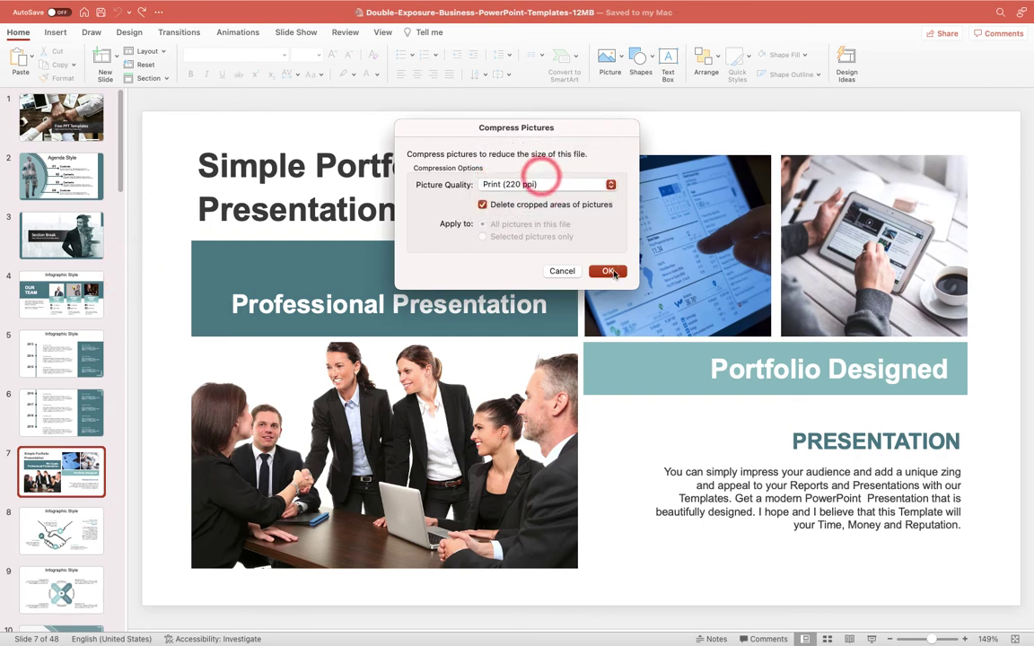
left_click(610, 272)
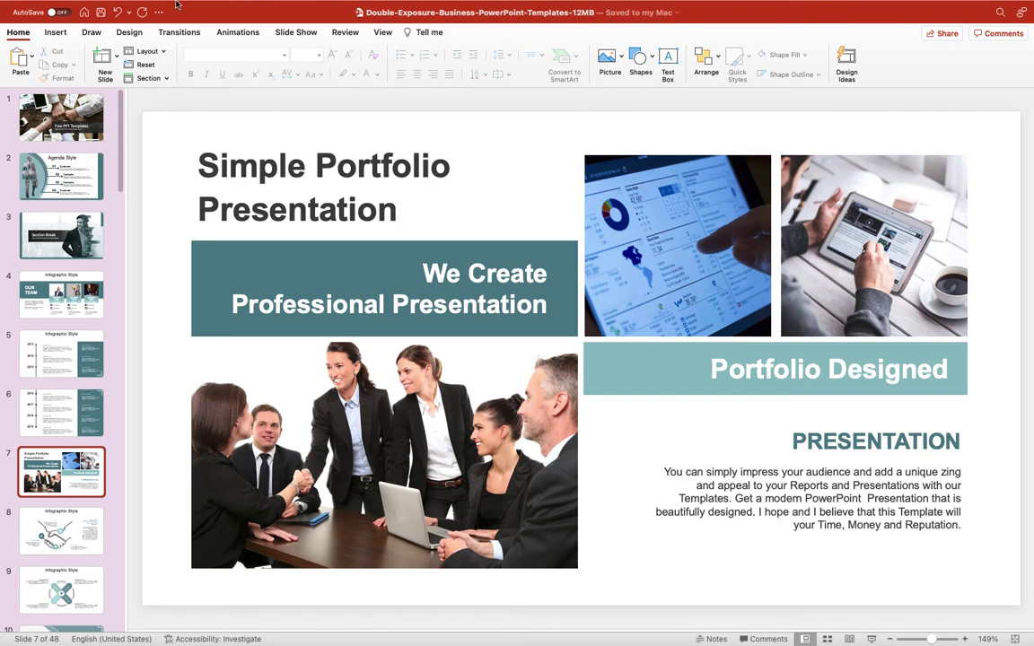
mouse_move(149, 6)
left_click(100, 7)
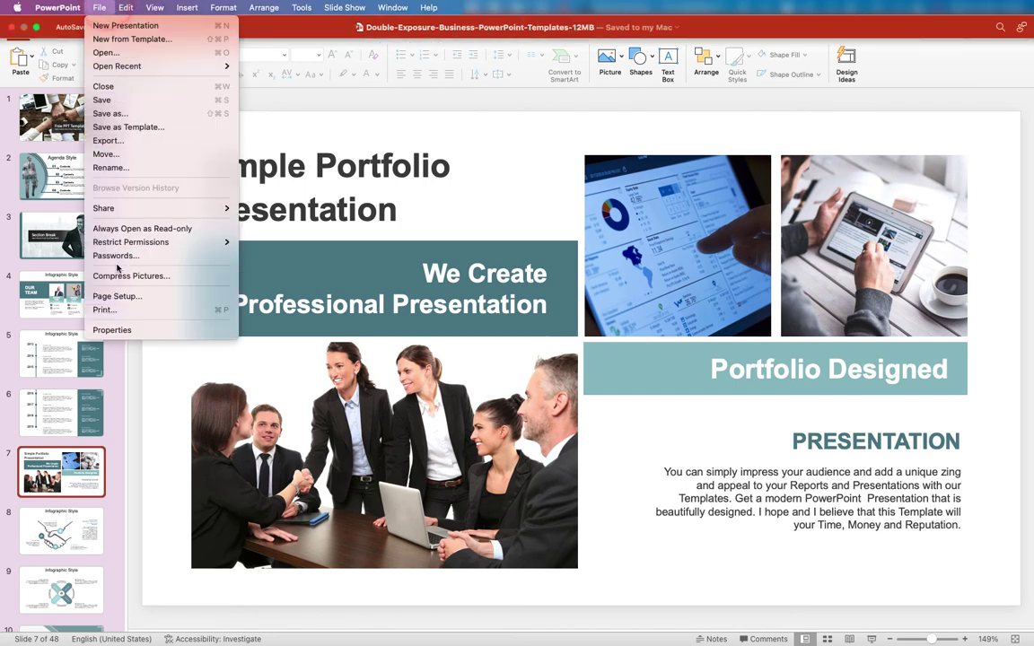
left_click(117, 328)
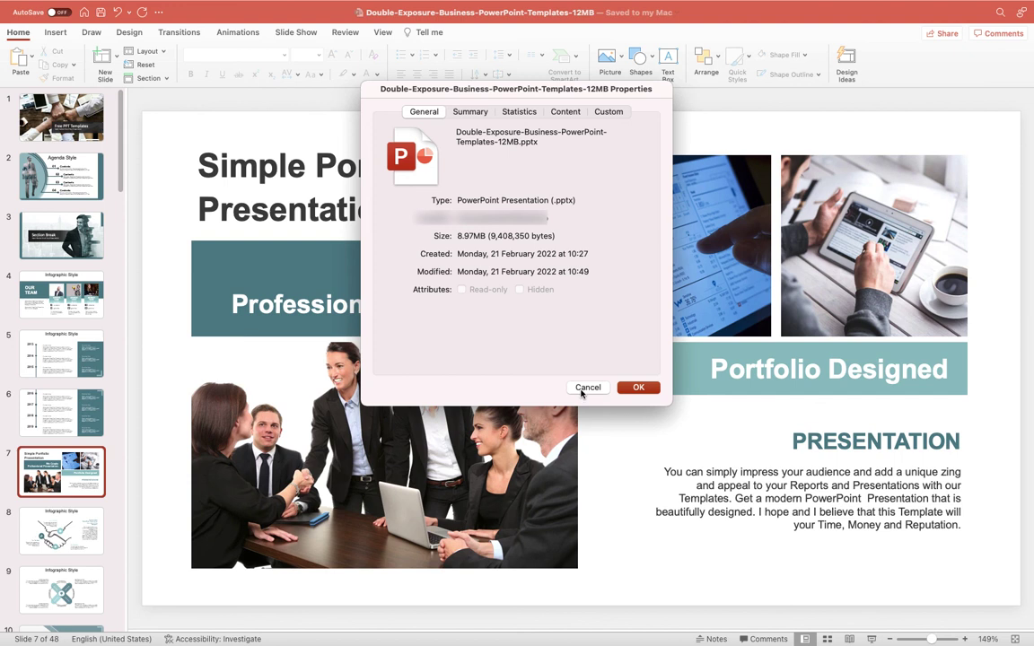
left_click(582, 391)
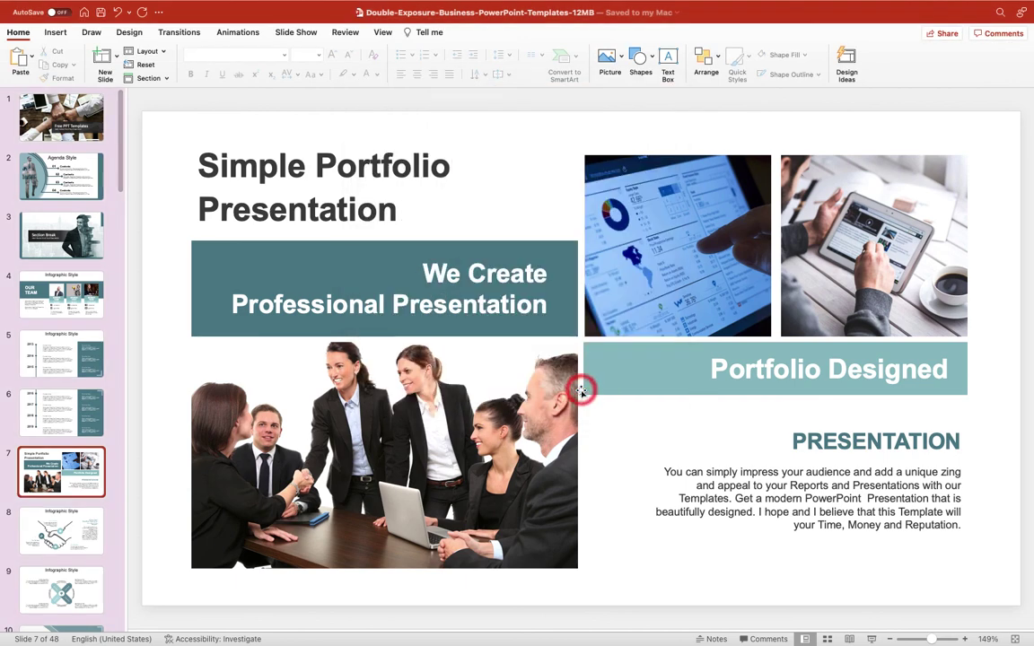